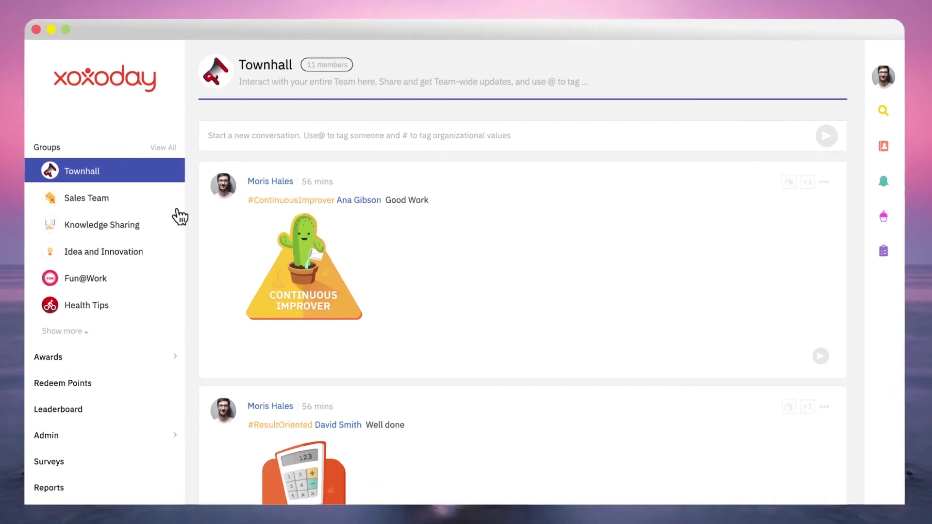
scroll(168, 164, "down", 3)
scroll(159, 166, "down", 3)
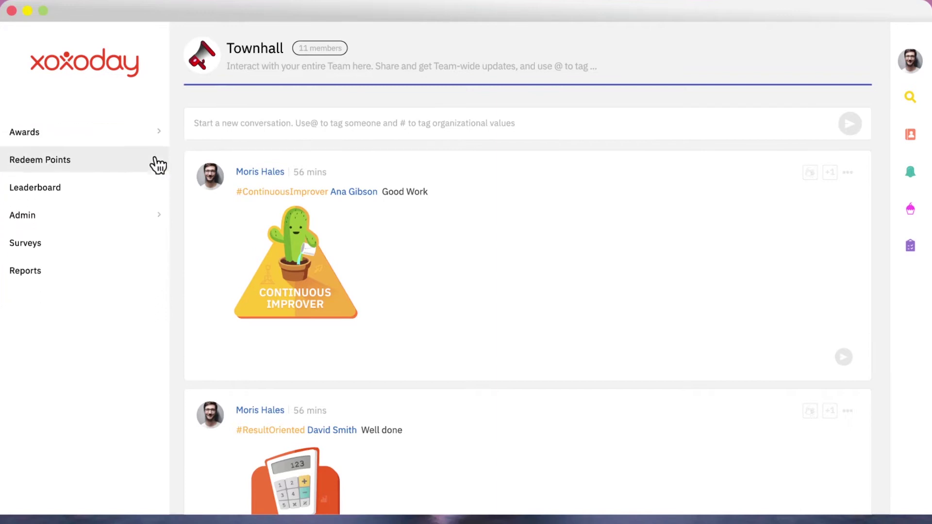
Step: Go to Admin > User Management, search for Sabrina and select her account
left_click(158, 202)
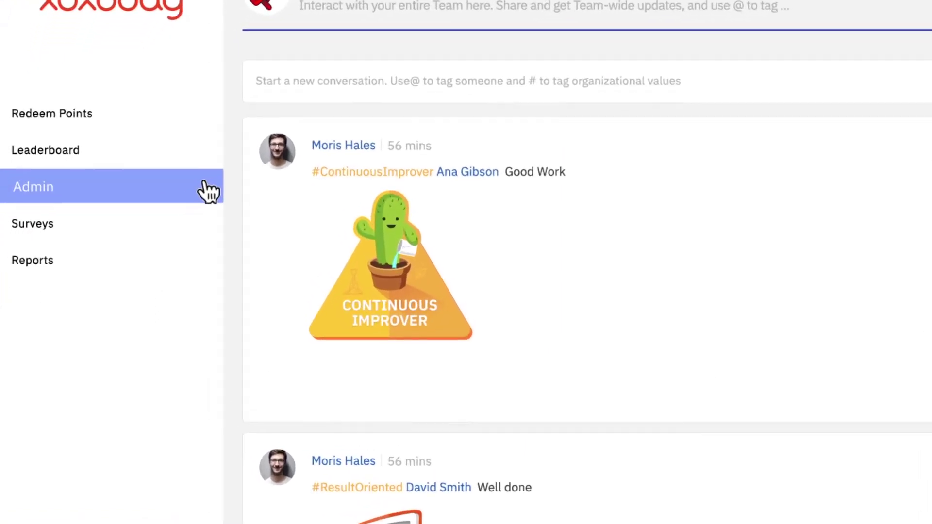
left_click(221, 187)
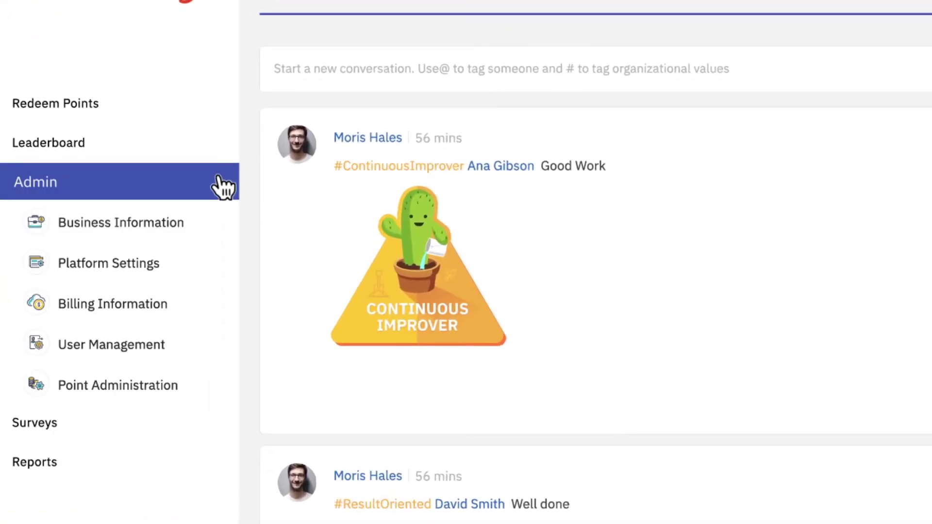
left_click(228, 345)
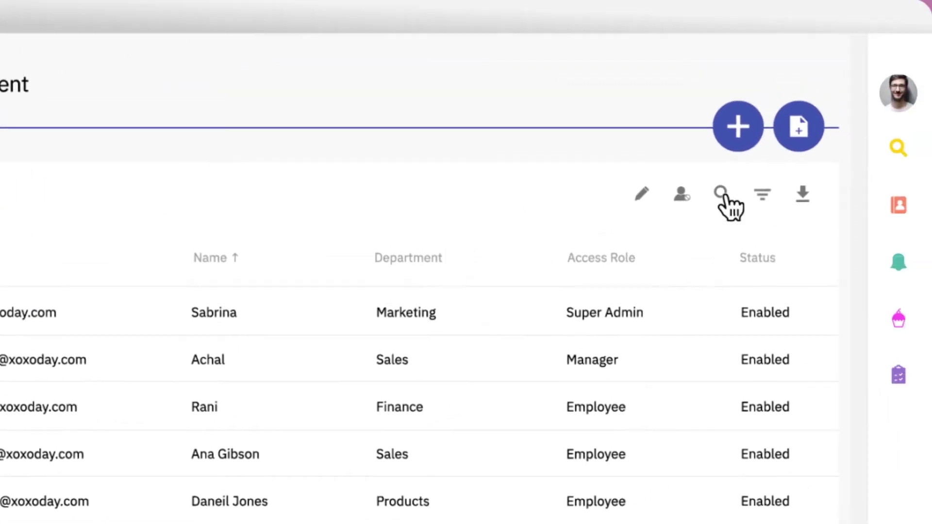
left_click(720, 195)
type("Sabrina")
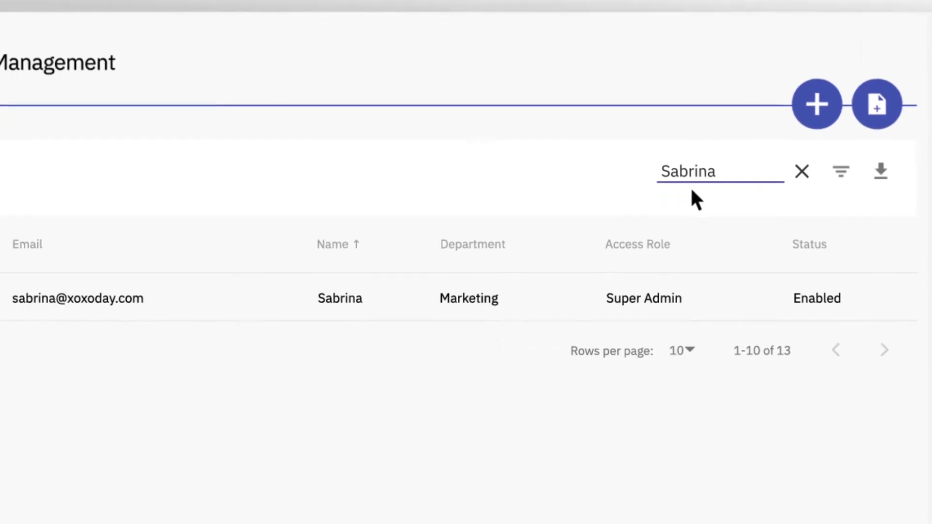
left_click(292, 196)
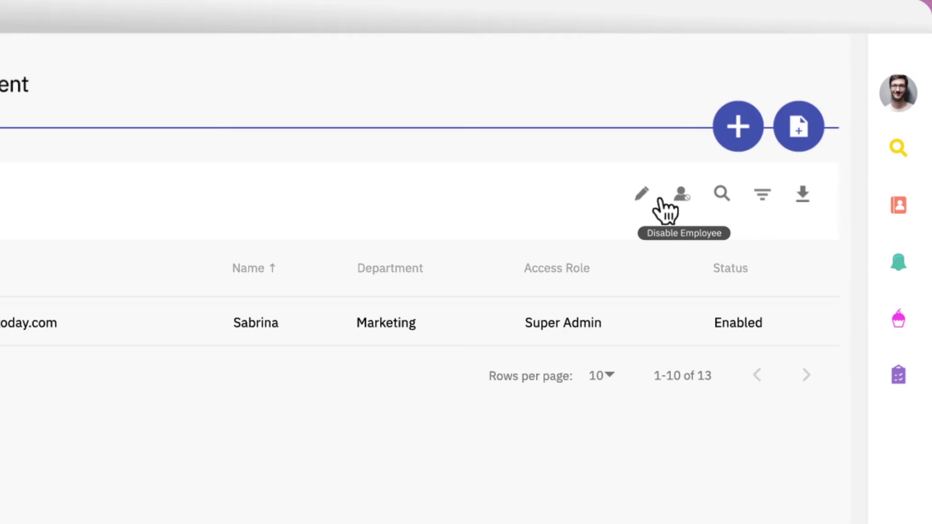
left_click(641, 194)
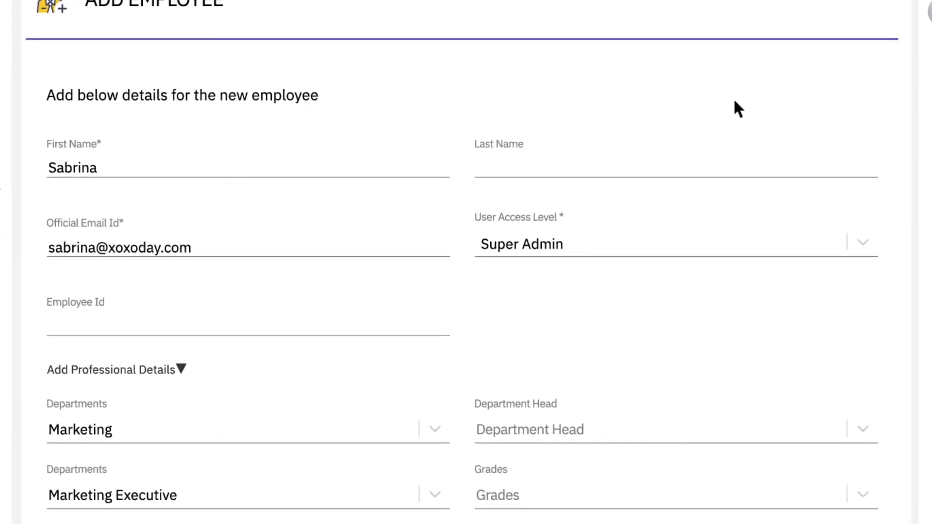
scroll(733, 98, "down", 2)
scroll(733, 98, "down", 3)
scroll(733, 98, "down", 2)
scroll(737, 108, "down", 1)
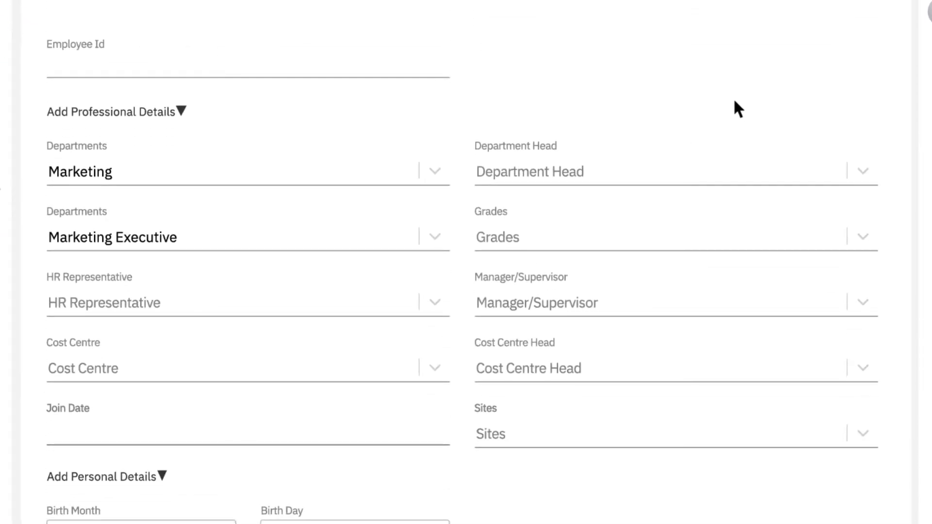
left_click(435, 236)
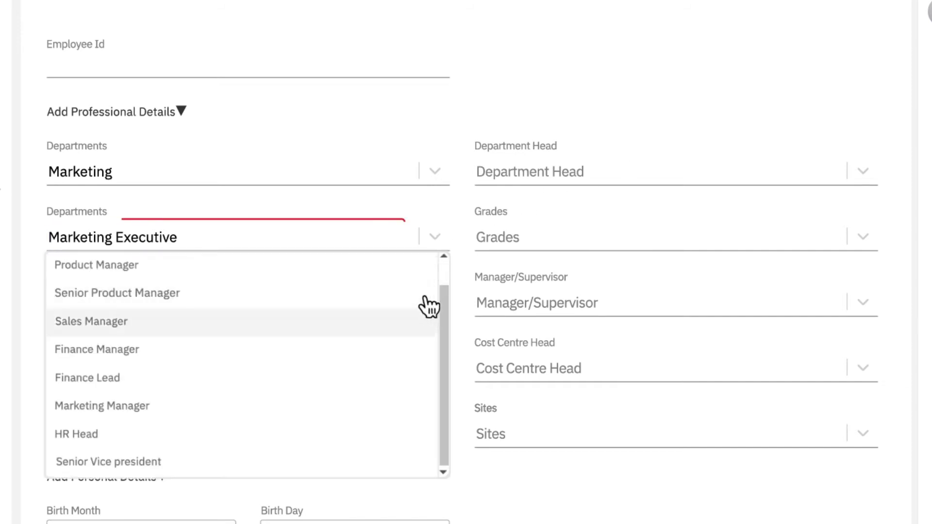
left_click(405, 406)
scroll(405, 406, "down", 5)
scroll(466, 291, "down", 3)
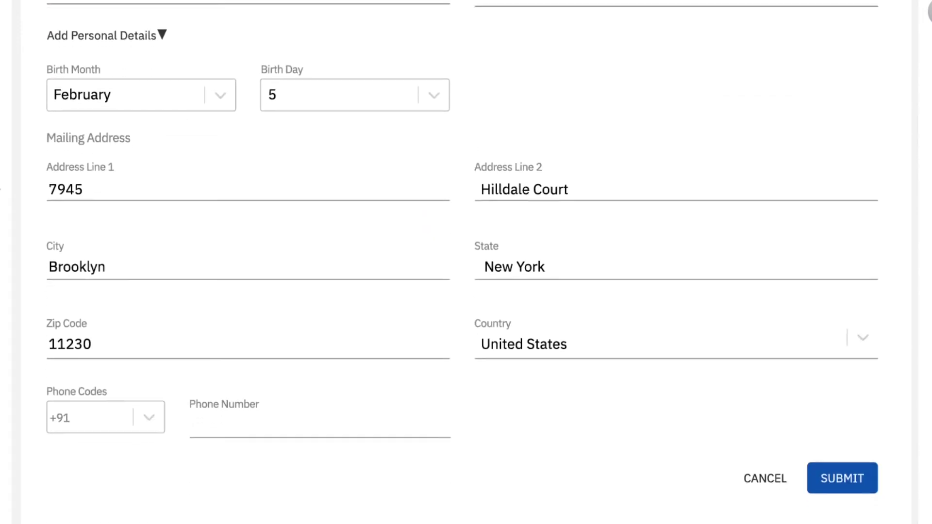
scroll(466, 291, "down", 1)
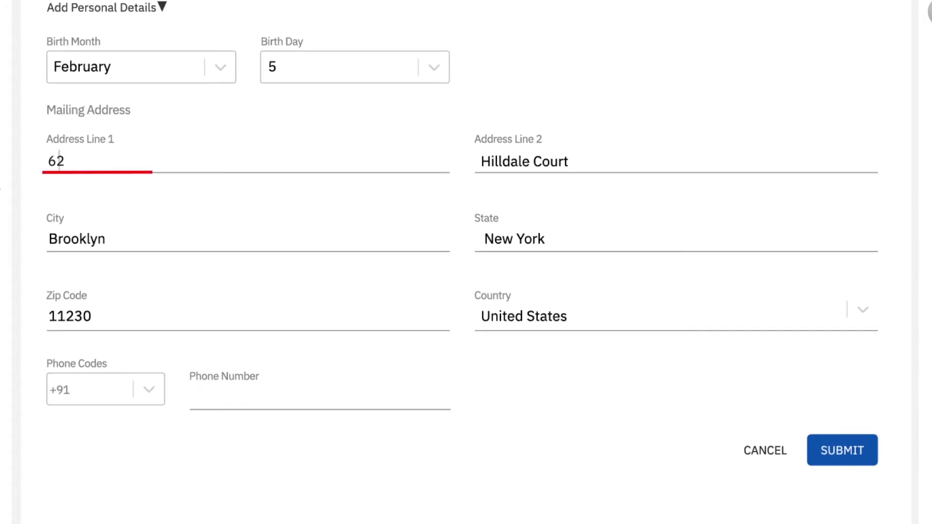
key("Tab")
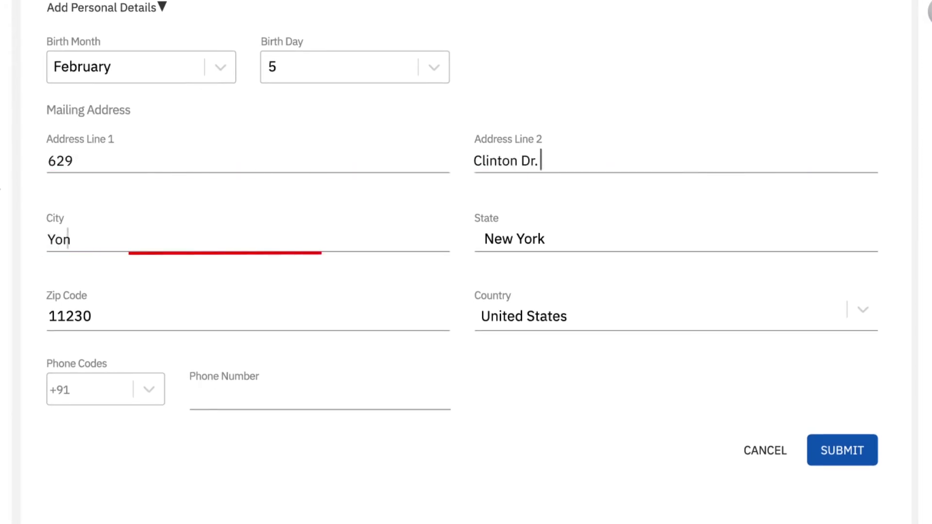
type("Yonkers")
key("Tab")
type("10031")
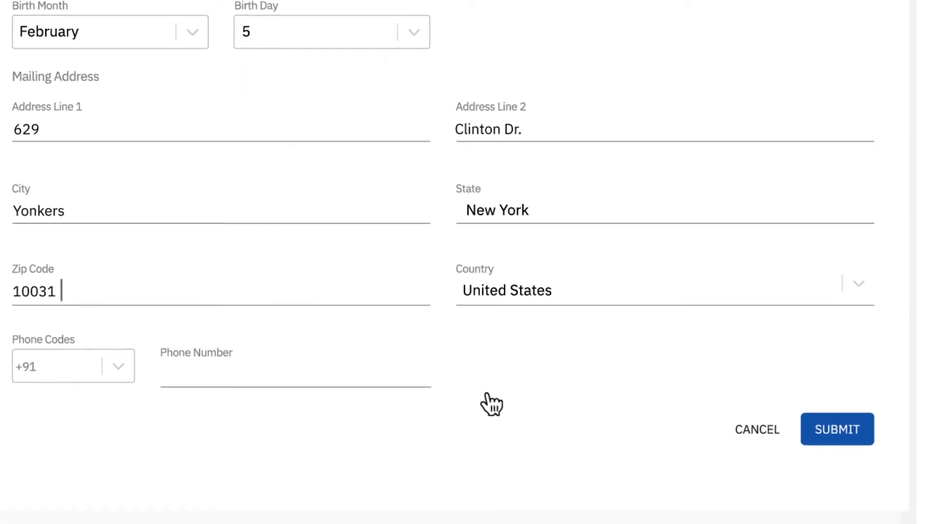
left_click(824, 370)
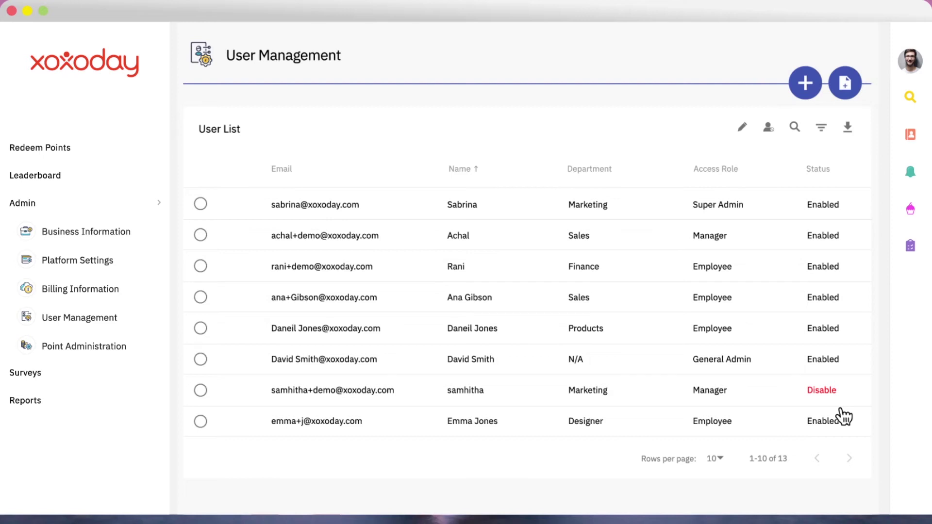
left_click(201, 297)
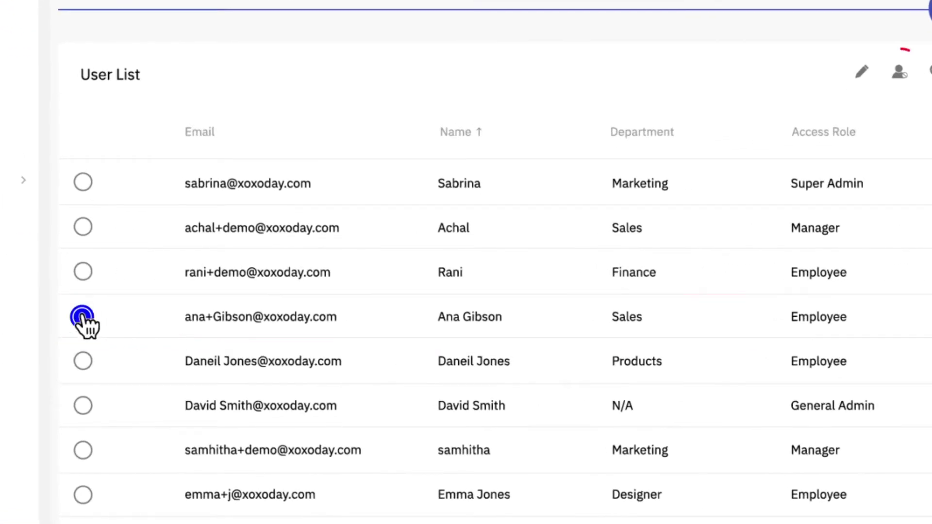
left_click(768, 130)
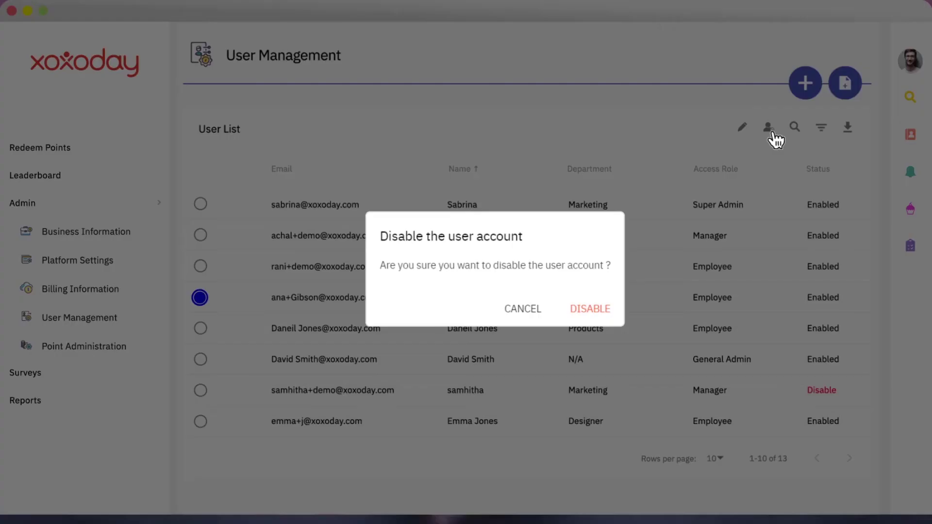
left_click(590, 308)
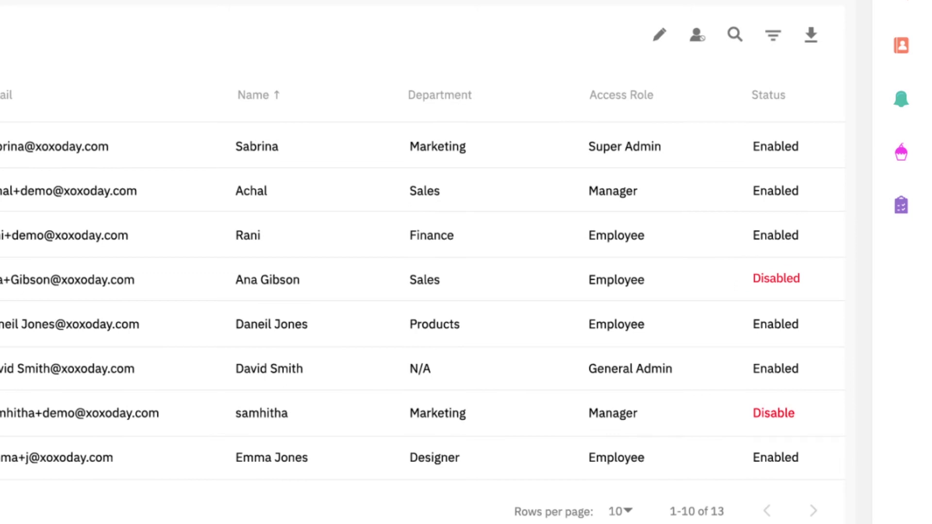
scroll(466, 292, "up", 3)
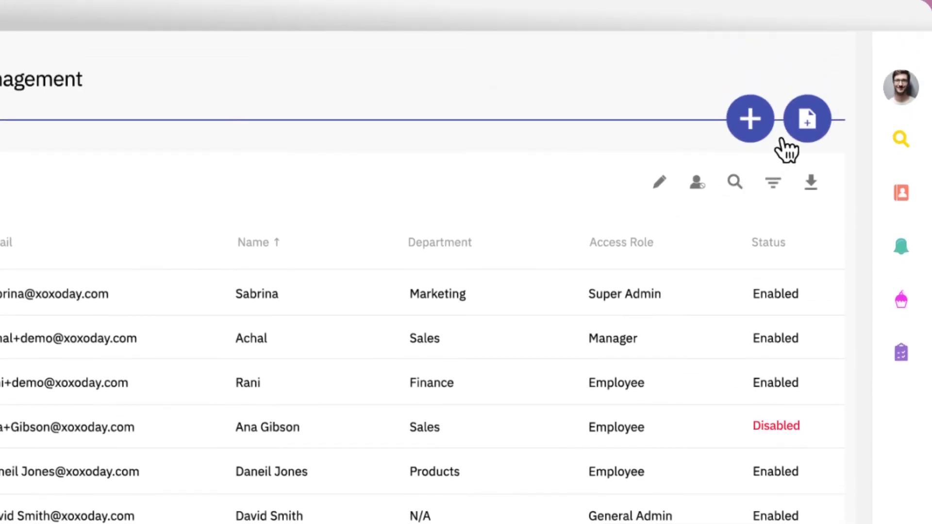
Step: Start a Bulk Upload and download the sample CSV template
left_click(807, 118)
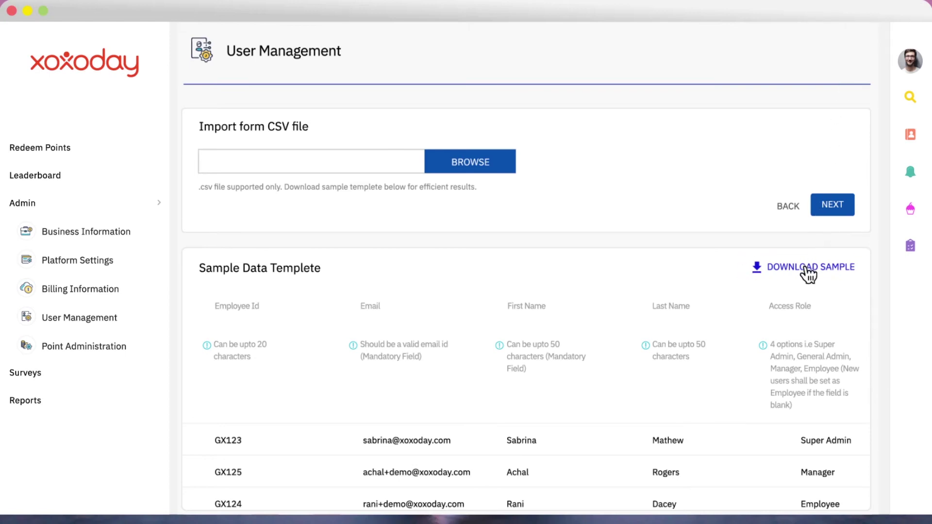
left_click(808, 269)
Step: Attach Updated_Employee_HRMS.csv and continue to the field-mapping page
left_click(490, 167)
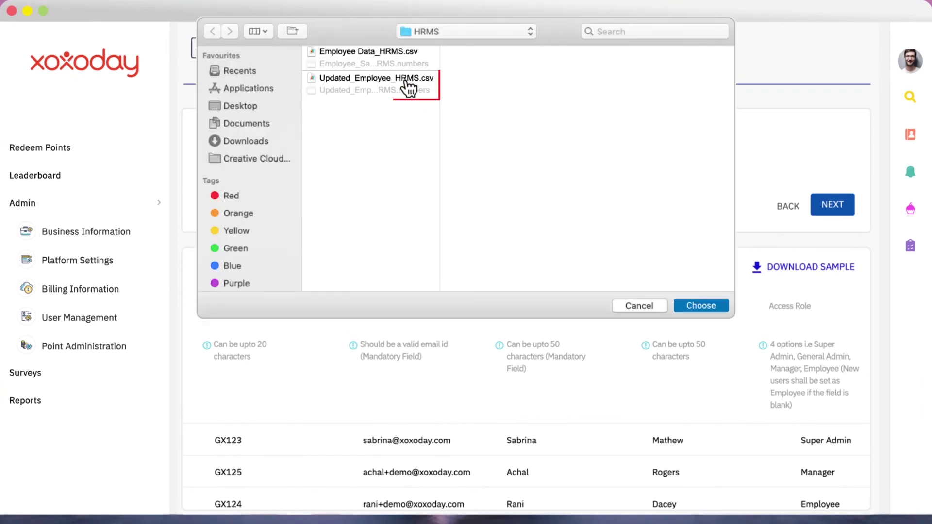
left_click(701, 306)
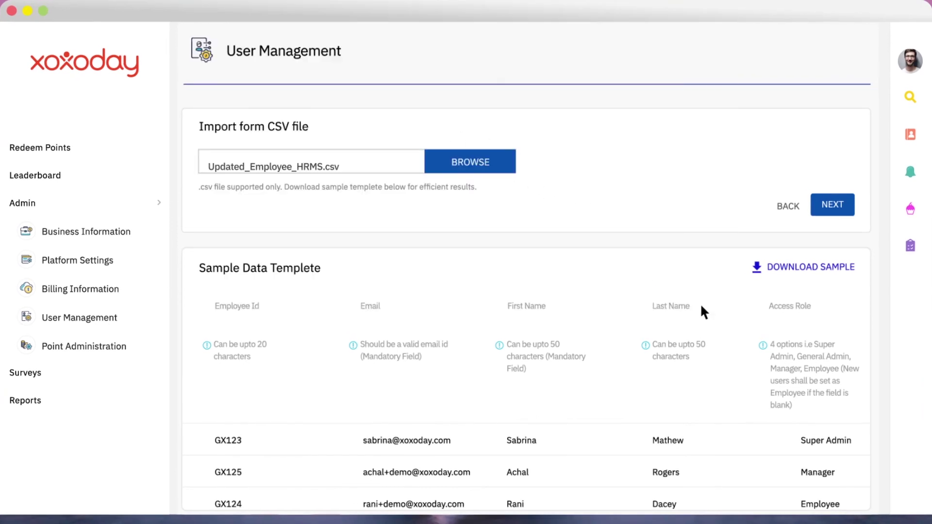
left_click(830, 204)
left_click_drag(245, 333, 800, 333)
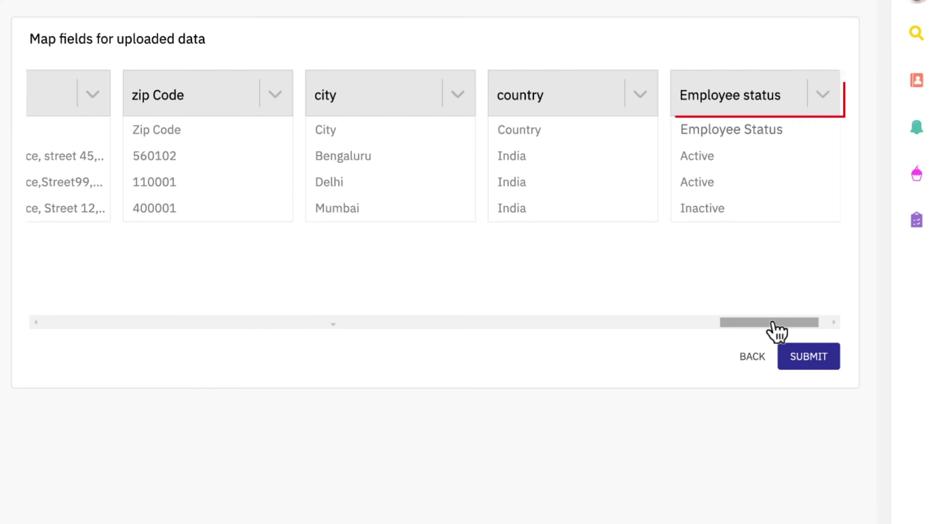
Step: Submit the field mapping and dismiss the summary showing 10 valid entries updated
left_click(820, 362)
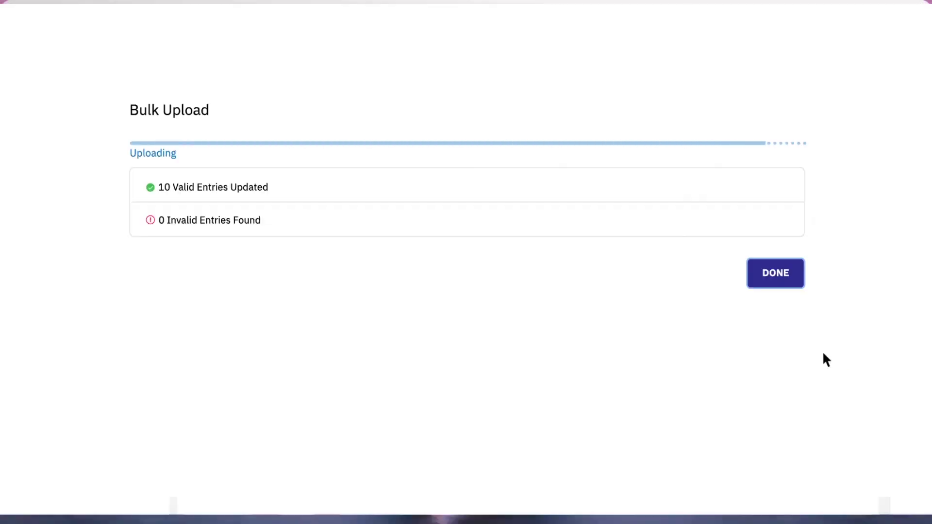
left_click(770, 254)
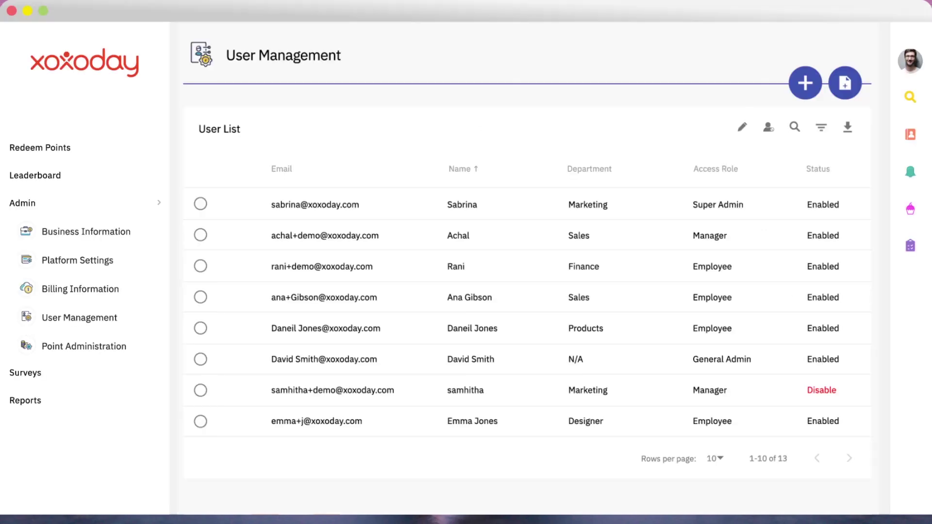